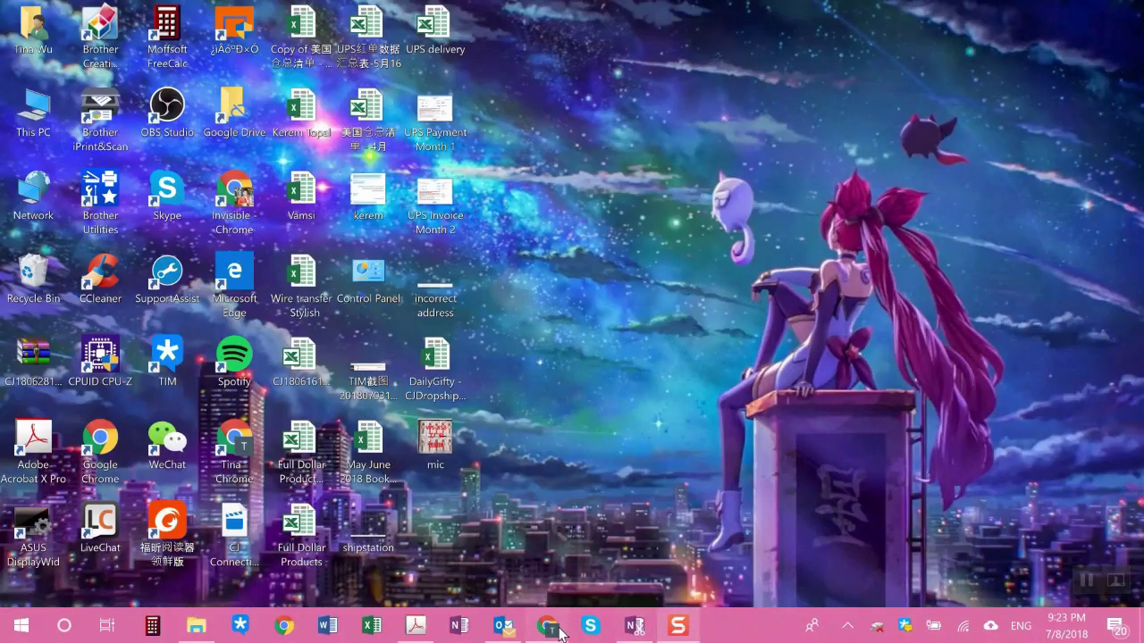
# Bring up CJ Dropshipping in Chrome and go to the My CJ store authorization page.
pyautogui.click(548, 626)
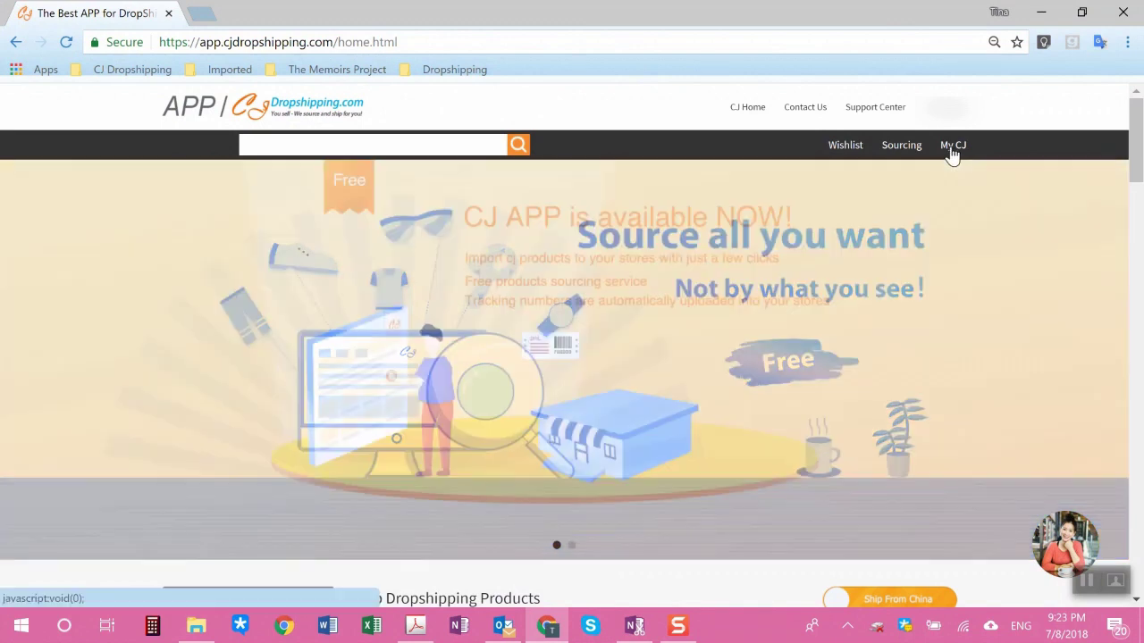
pyautogui.click(953, 153)
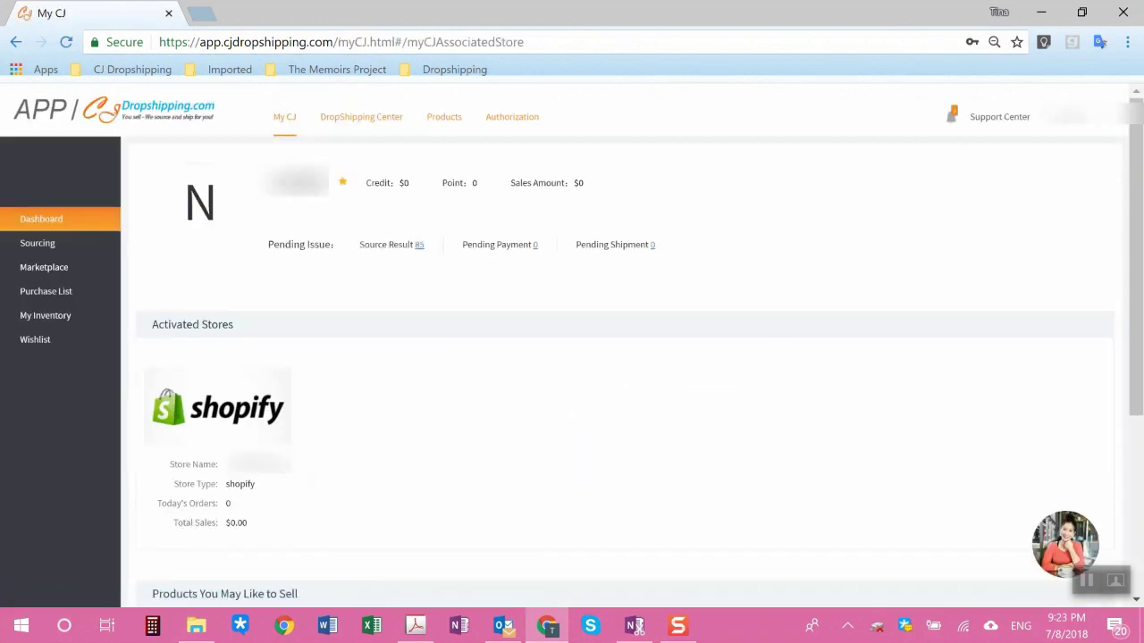
pyautogui.click(507, 117)
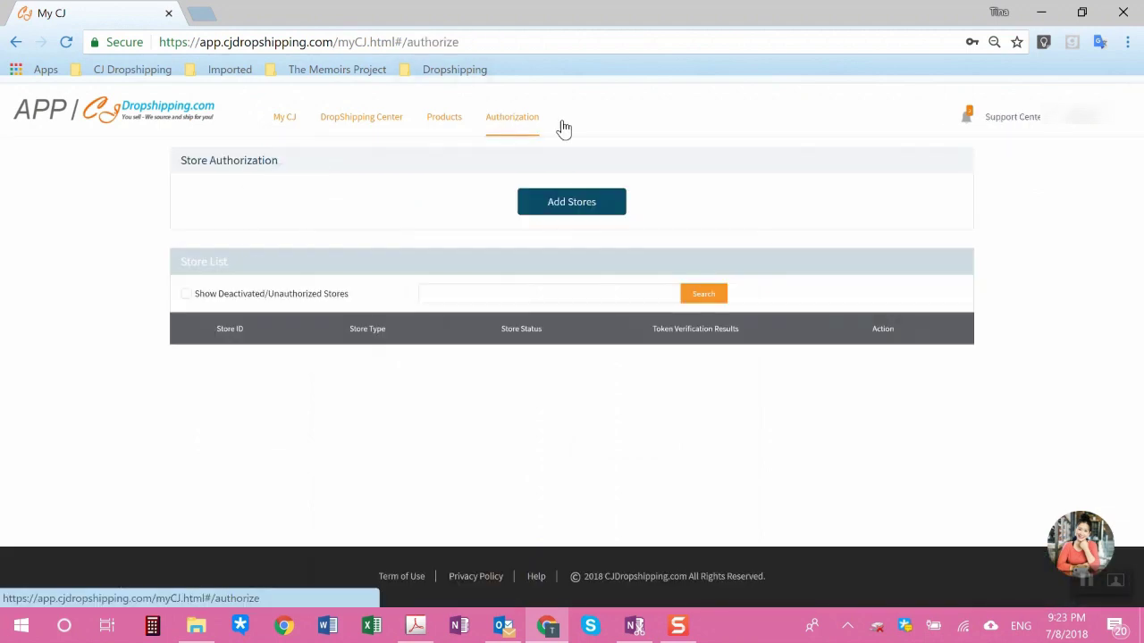
# Start adding a new store, then close the Add Store form without adding anything.
pyautogui.click(604, 206)
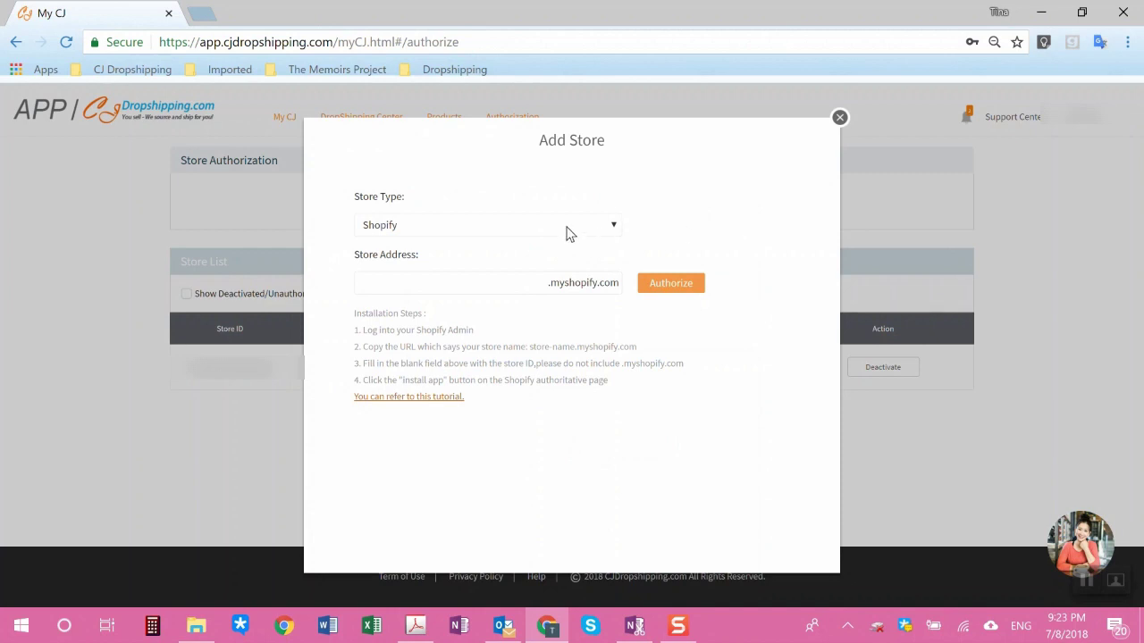
pyautogui.click(473, 288)
pyautogui.click(839, 119)
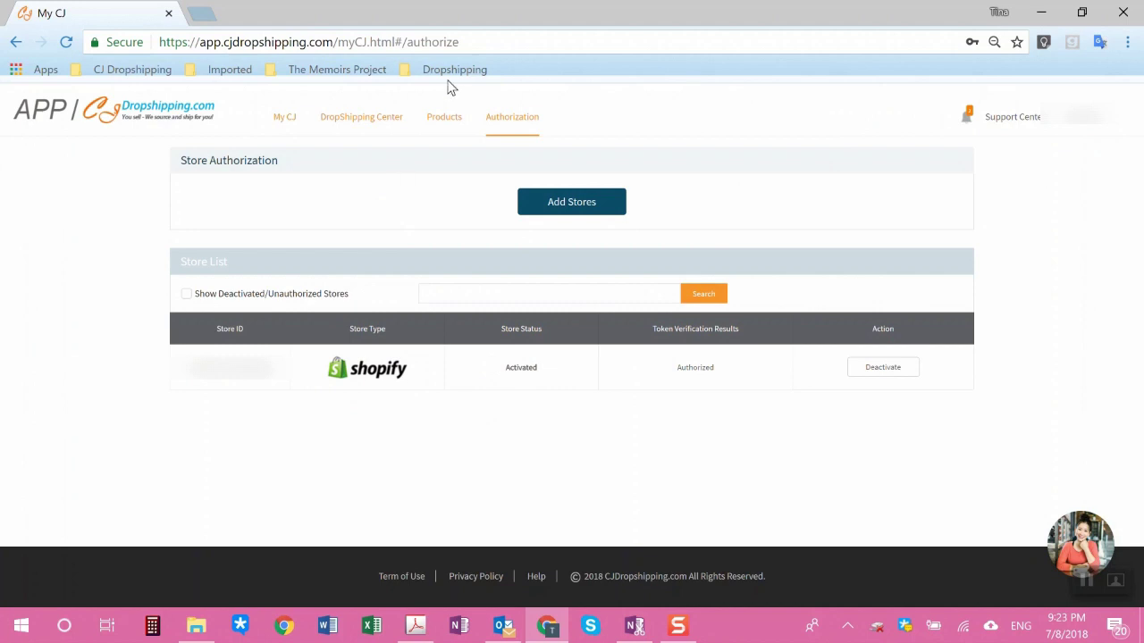
pyautogui.click(452, 119)
# Start a new sourcing request and mark the Handmade Woven Boho Rope String Friendship Bracelet.
pyautogui.click(281, 117)
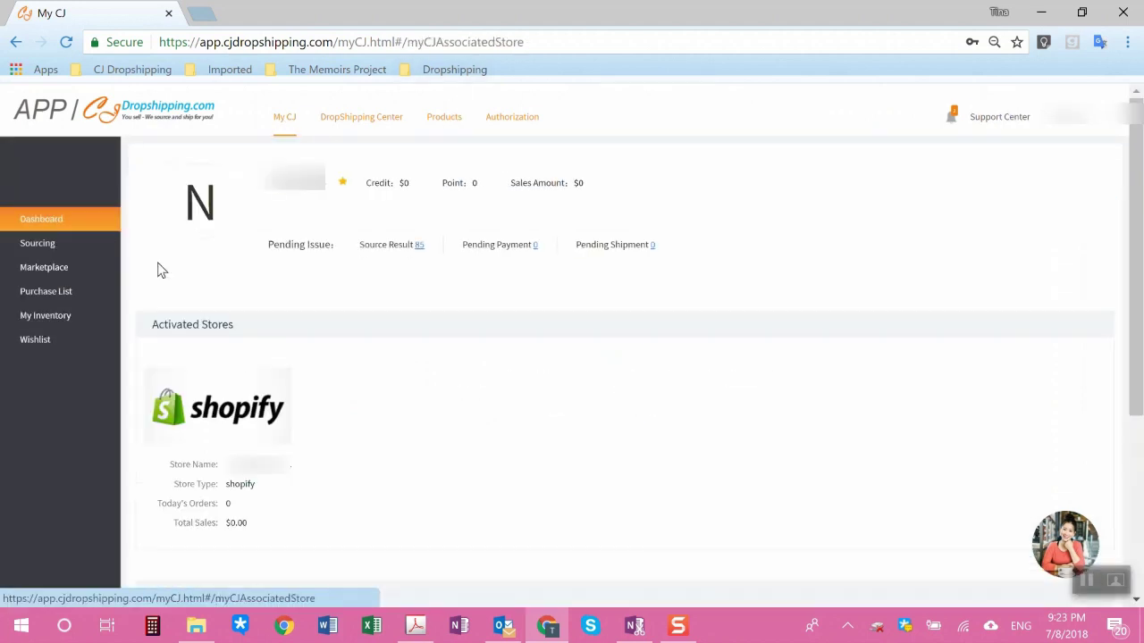
pyautogui.click(51, 249)
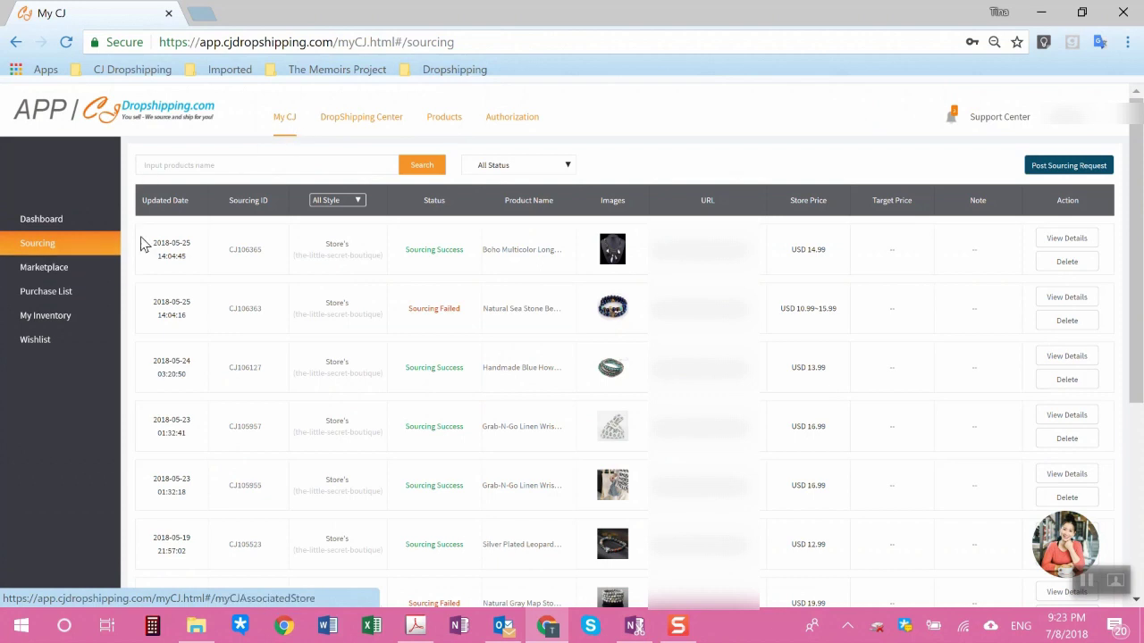
pyautogui.click(1058, 171)
pyautogui.scroll(-1, 753, 524)
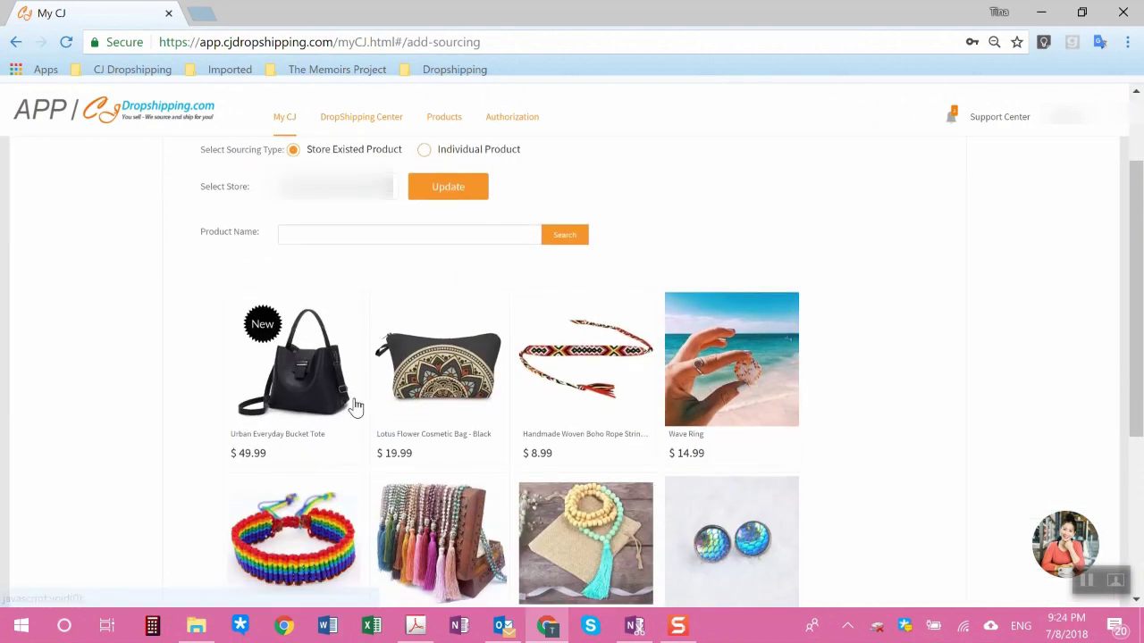
pyautogui.click(588, 363)
pyautogui.scroll(-1, 697, 384)
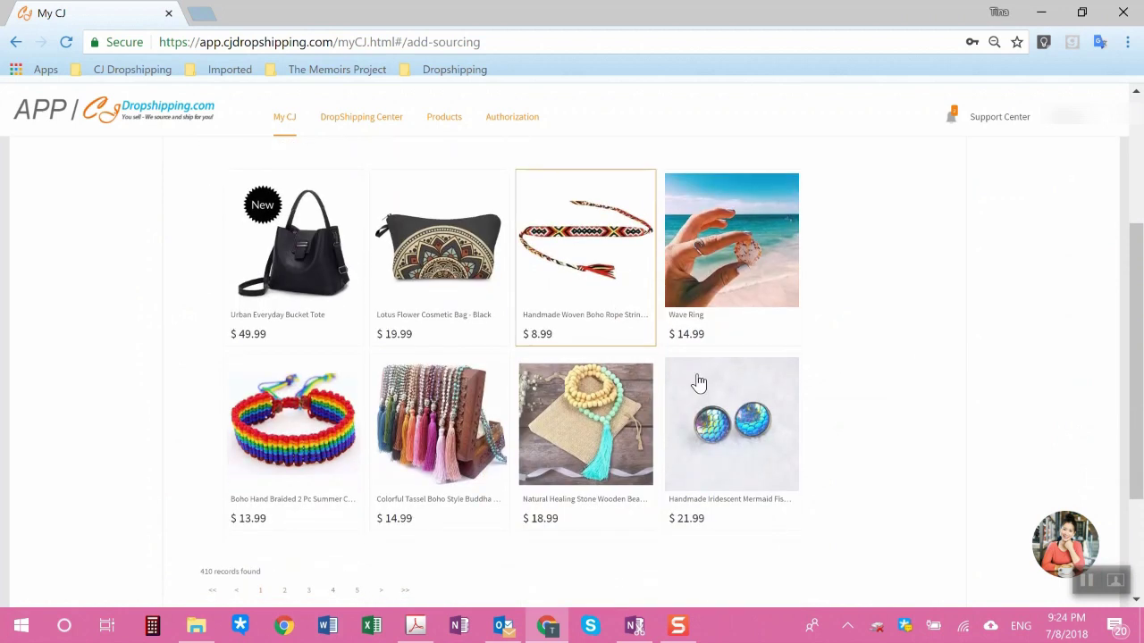
pyautogui.scroll(-1, 536, 563)
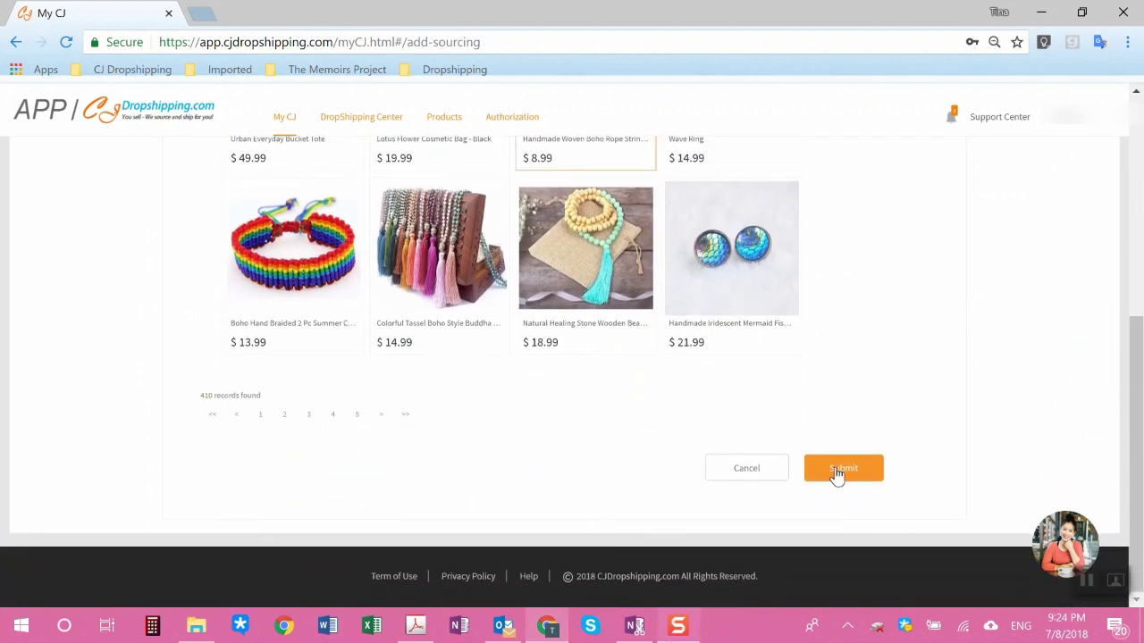
pyautogui.scroll(2, 837, 474)
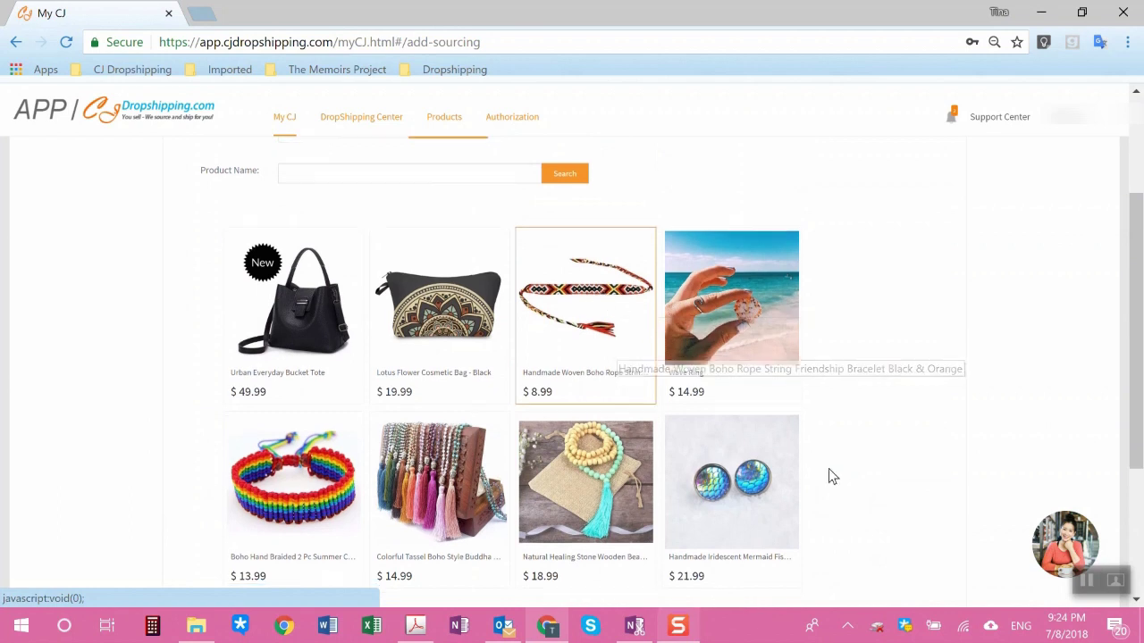
pyautogui.scroll(-2, 829, 469)
pyautogui.scroll(3, 993, 465)
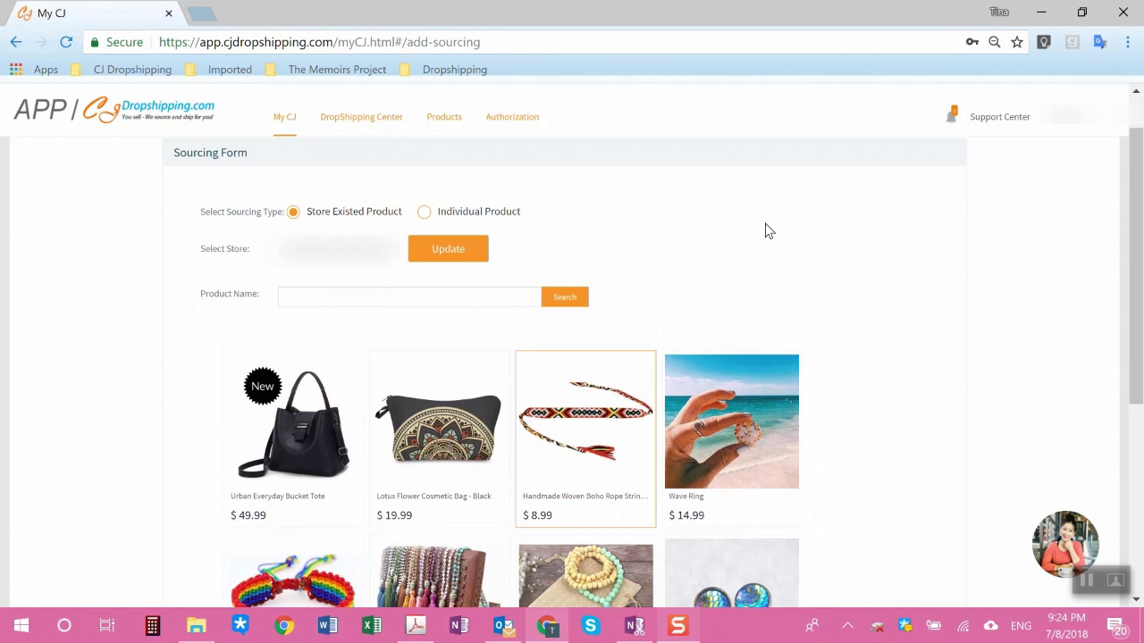
# Go to Imported Orders and look over the 22 orders needing processing.
pyautogui.click(364, 126)
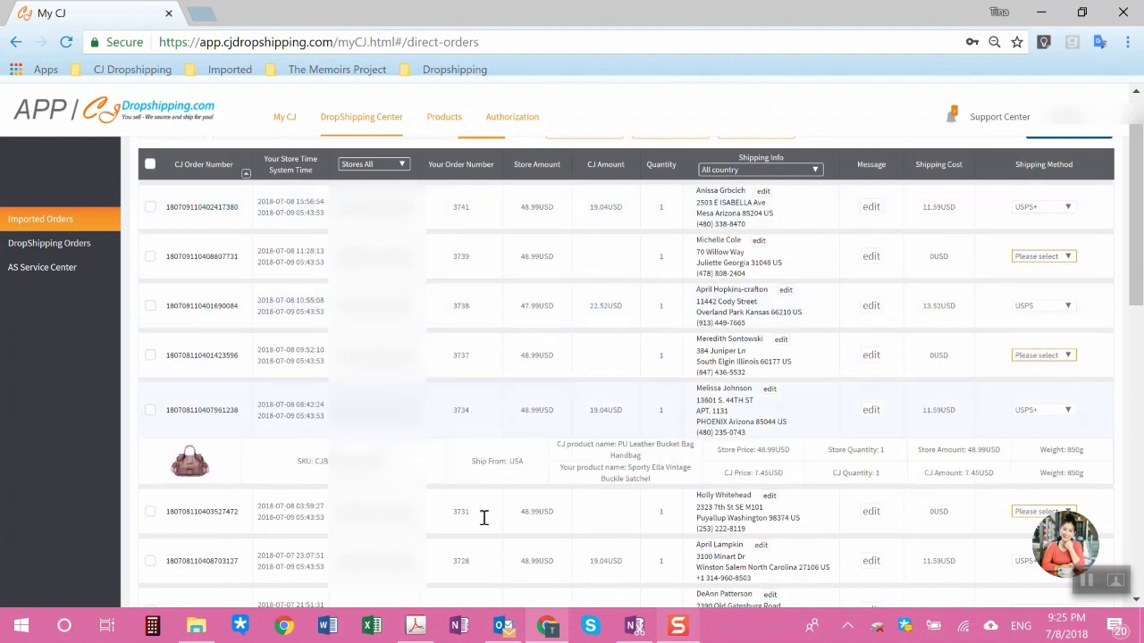
pyautogui.scroll(-5, 776, 286)
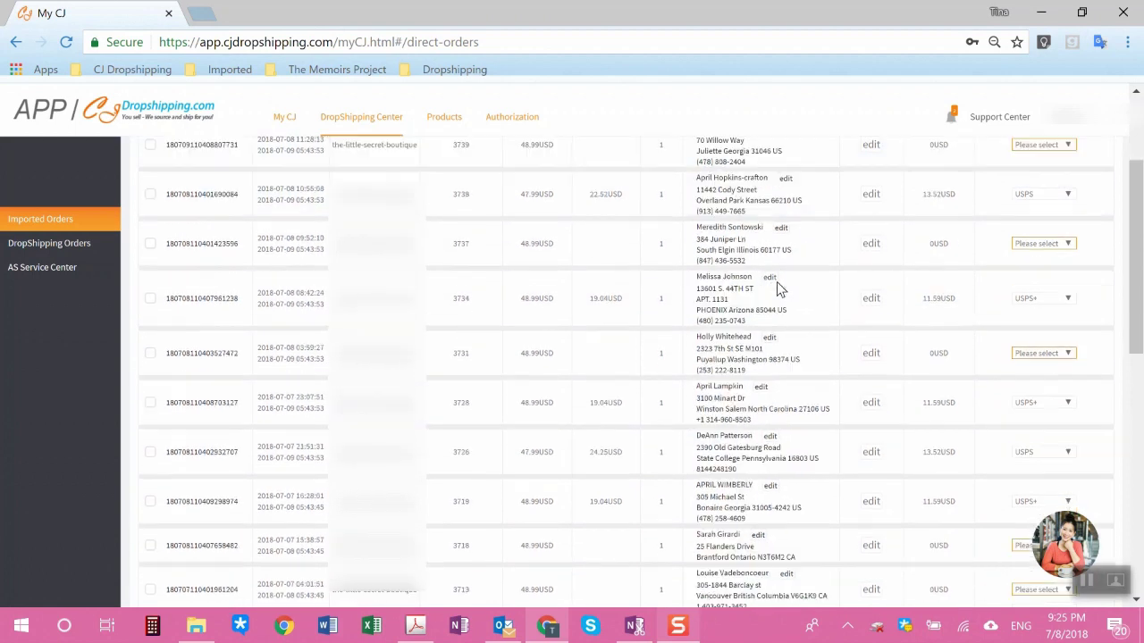
pyautogui.scroll(5, 775, 294)
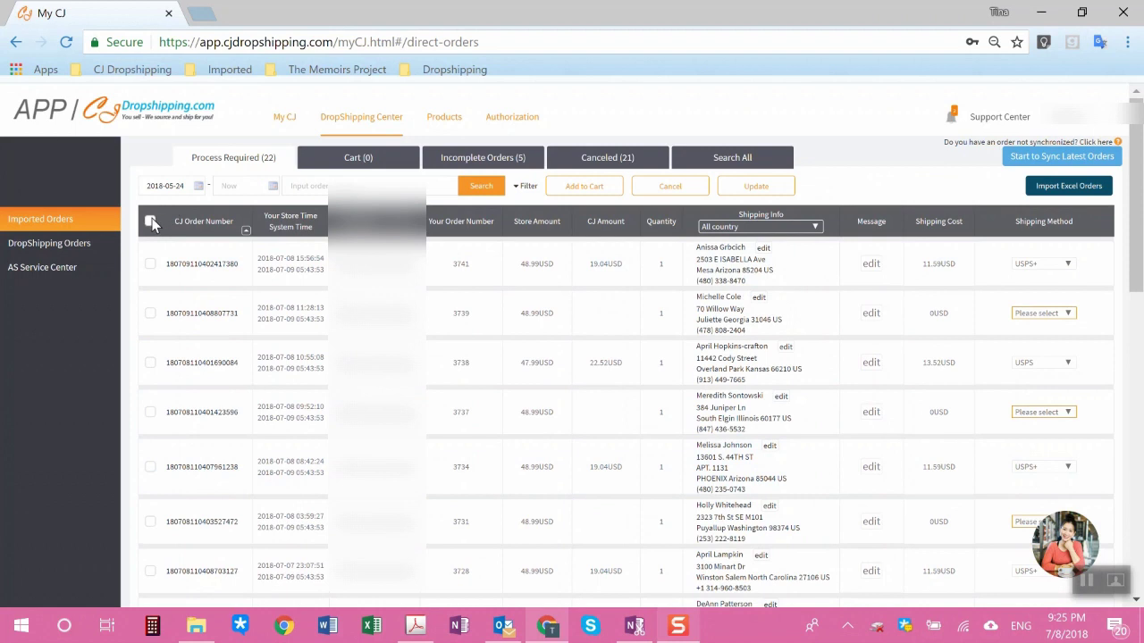
# Select all imported orders and reveal the Import Excel Orders choices.
pyautogui.click(151, 221)
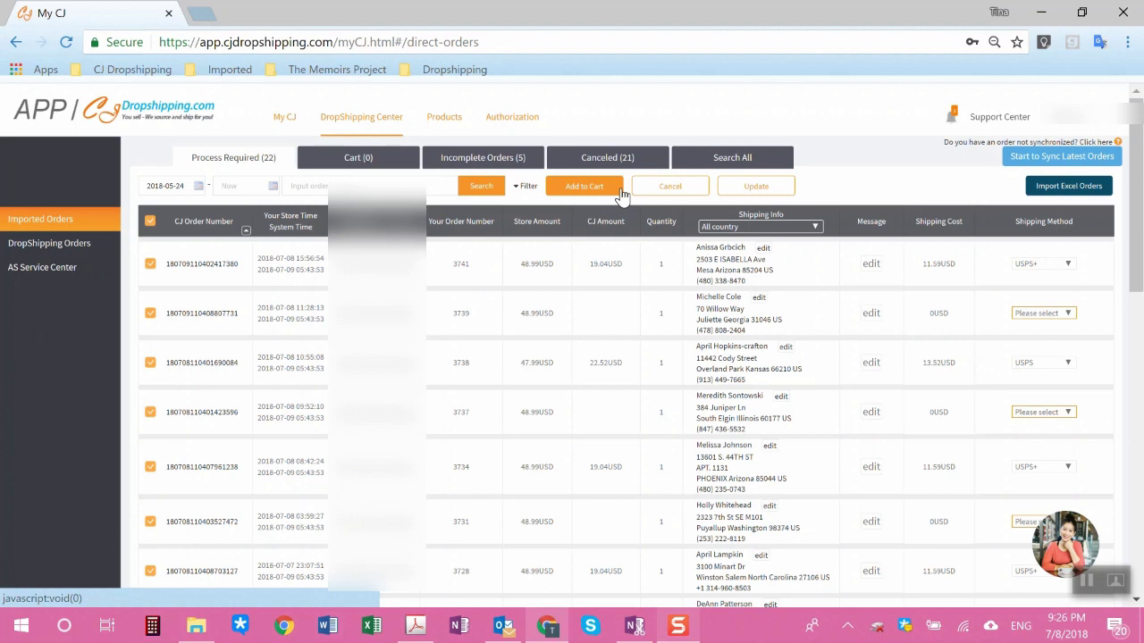
pyautogui.moveTo(1069, 188)
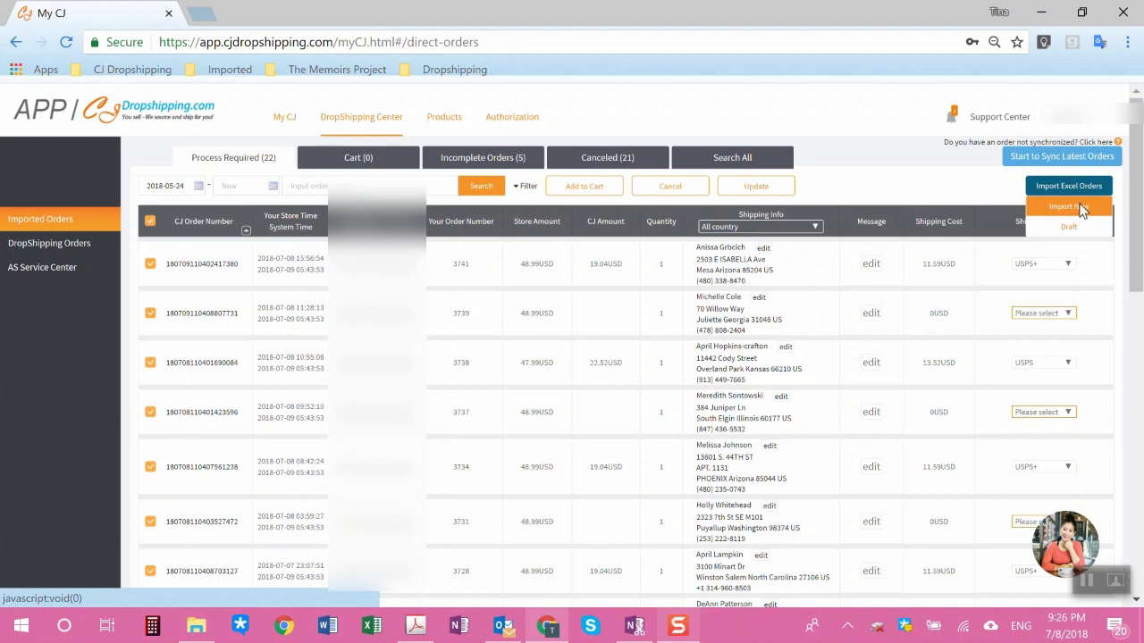
# Download the Excel order template via Import New and open CJDropshippingExcelOrderTemplate (5).xlsx.
pyautogui.click(1079, 207)
pyautogui.click(481, 315)
pyautogui.click(518, 323)
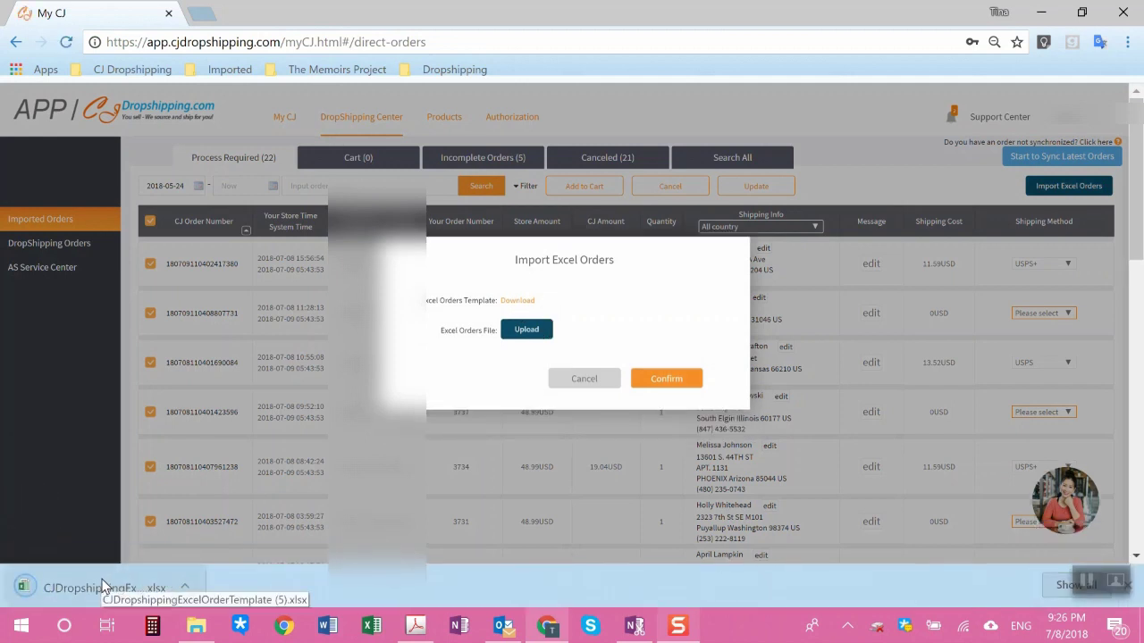
pyautogui.click(104, 586)
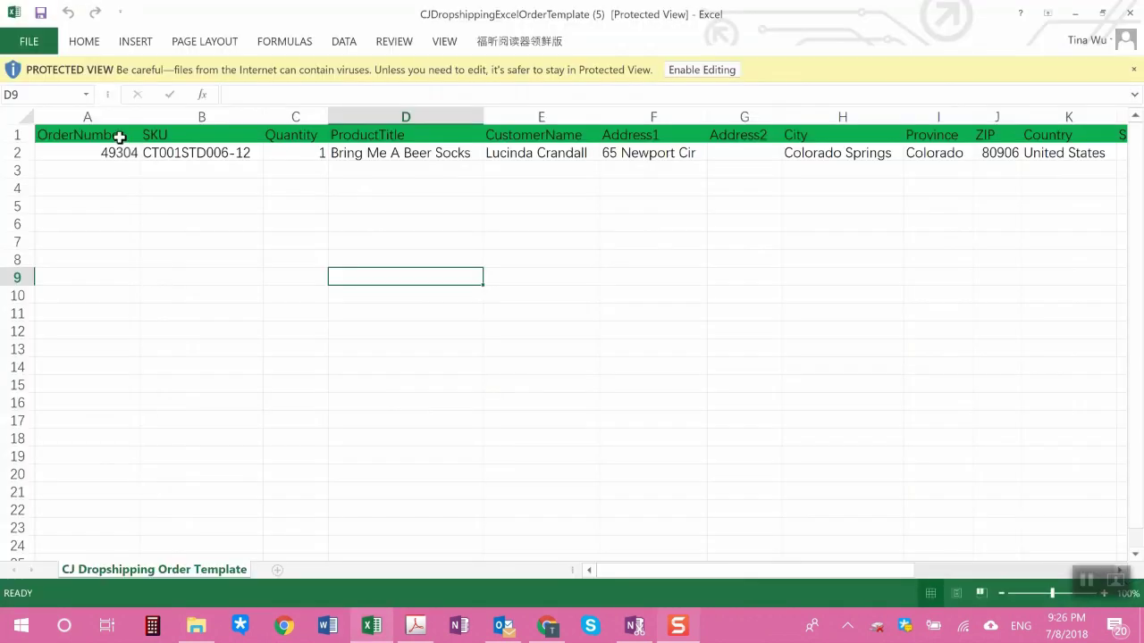
# Inspect the template's sample order row: SKU CT001STD006-12, quantity, Bring Me A Beer Socks, address, province.
pyautogui.click(117, 135)
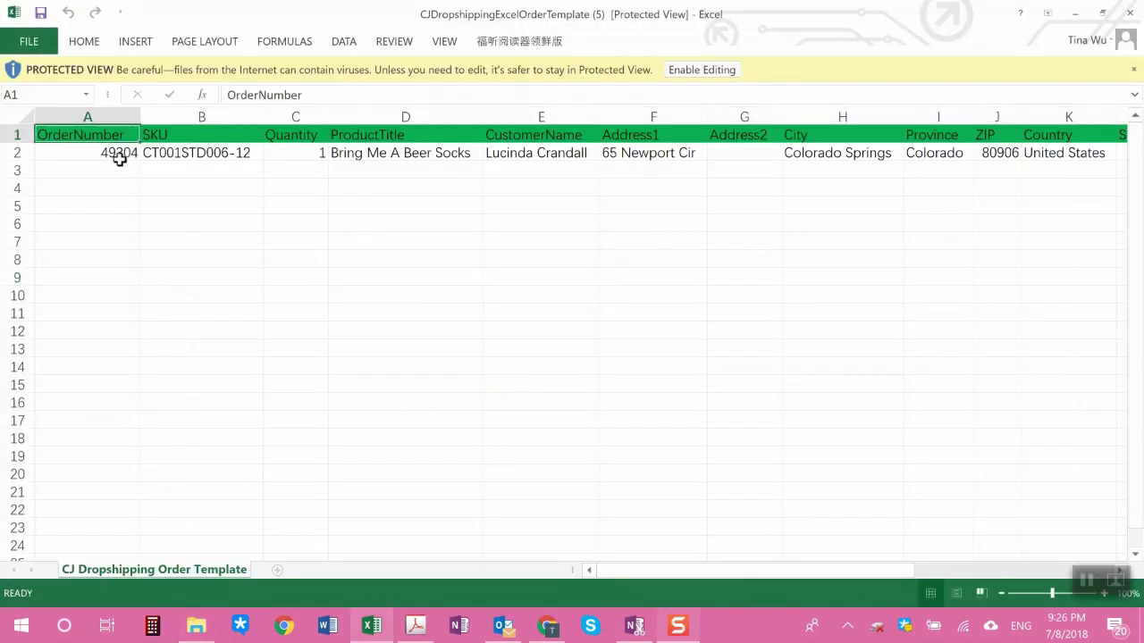
pyautogui.click(113, 152)
pyautogui.click(212, 153)
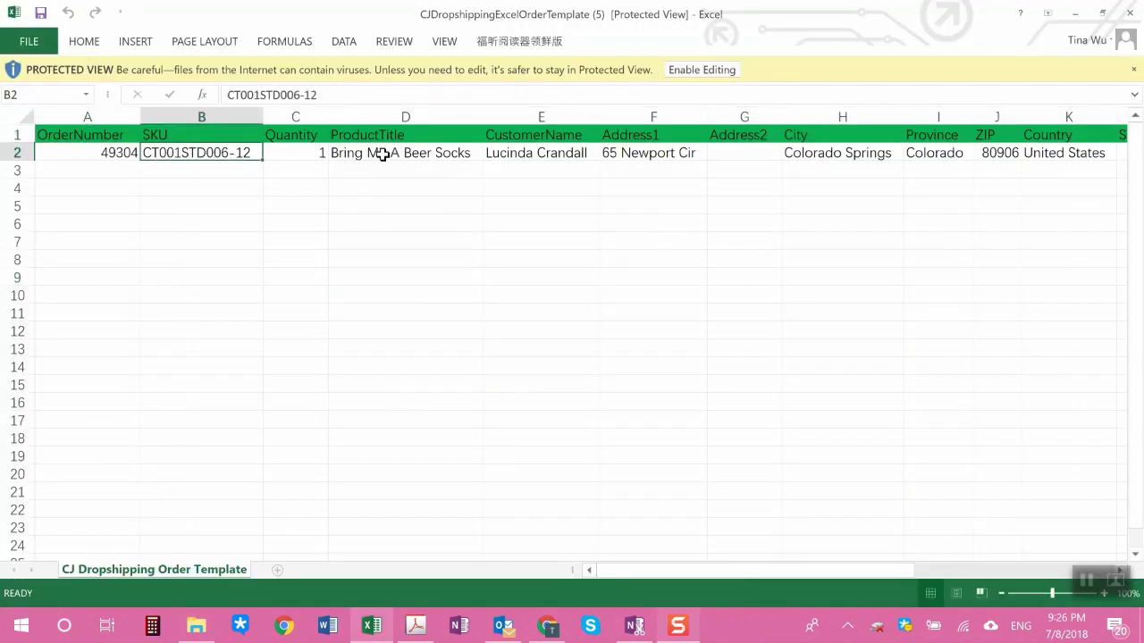
pyautogui.click(319, 153)
pyautogui.click(439, 155)
pyautogui.click(552, 155)
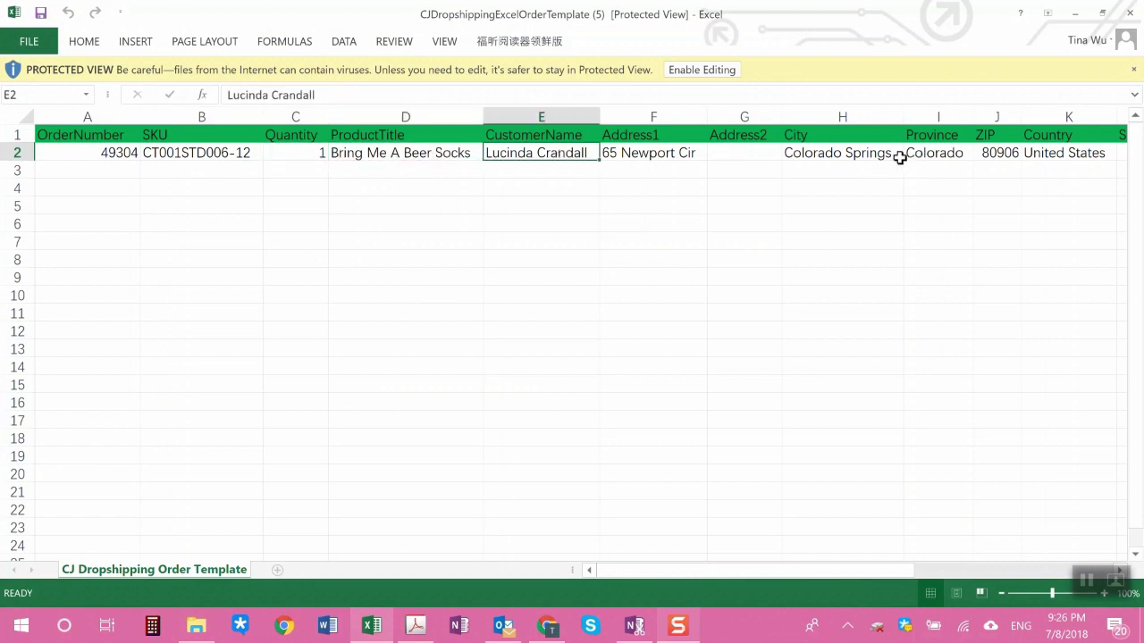
pyautogui.click(659, 155)
pyautogui.click(953, 155)
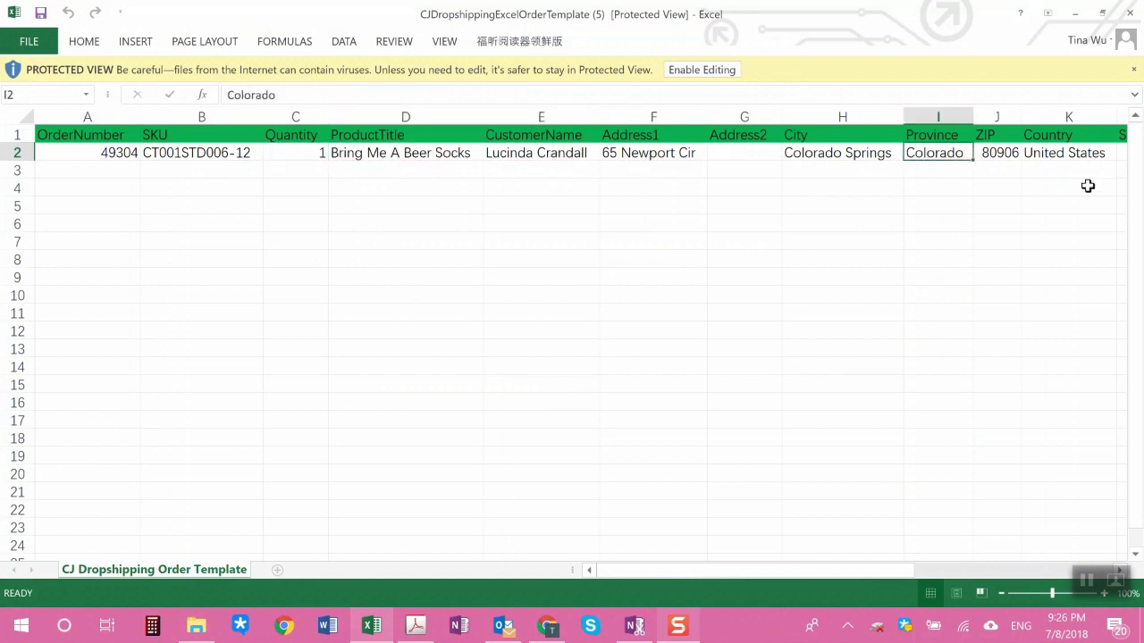
# View the remaining template columns and their notes, then close the workbook.
pyautogui.moveTo(1088, 186); pyautogui.dragTo(617, 243)
pyautogui.click(995, 572)
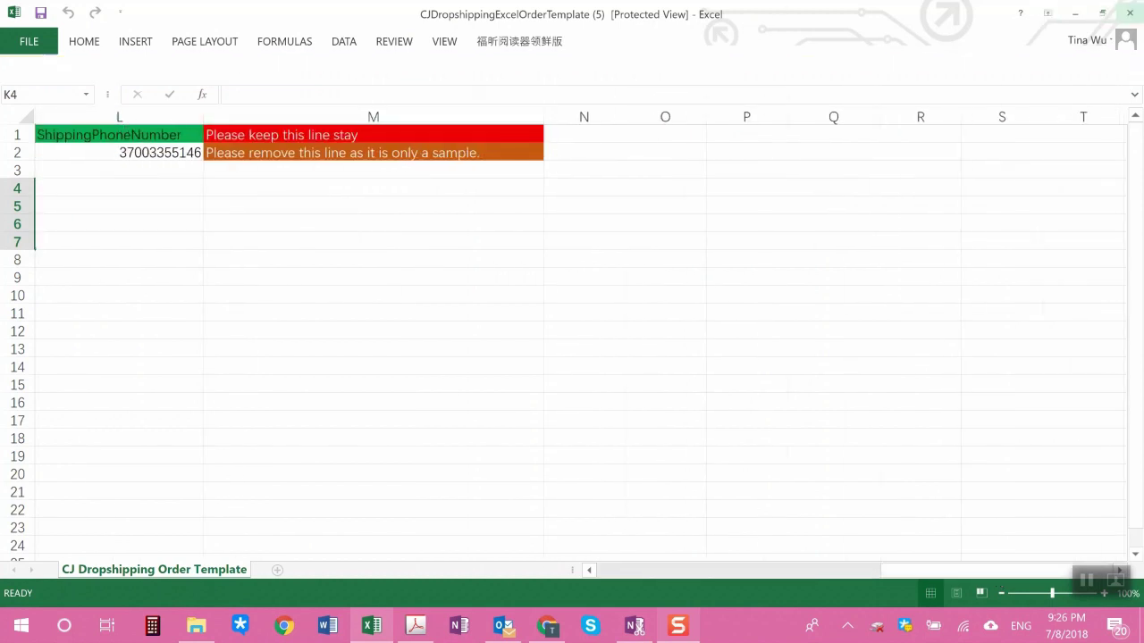
pyautogui.click(1130, 12)
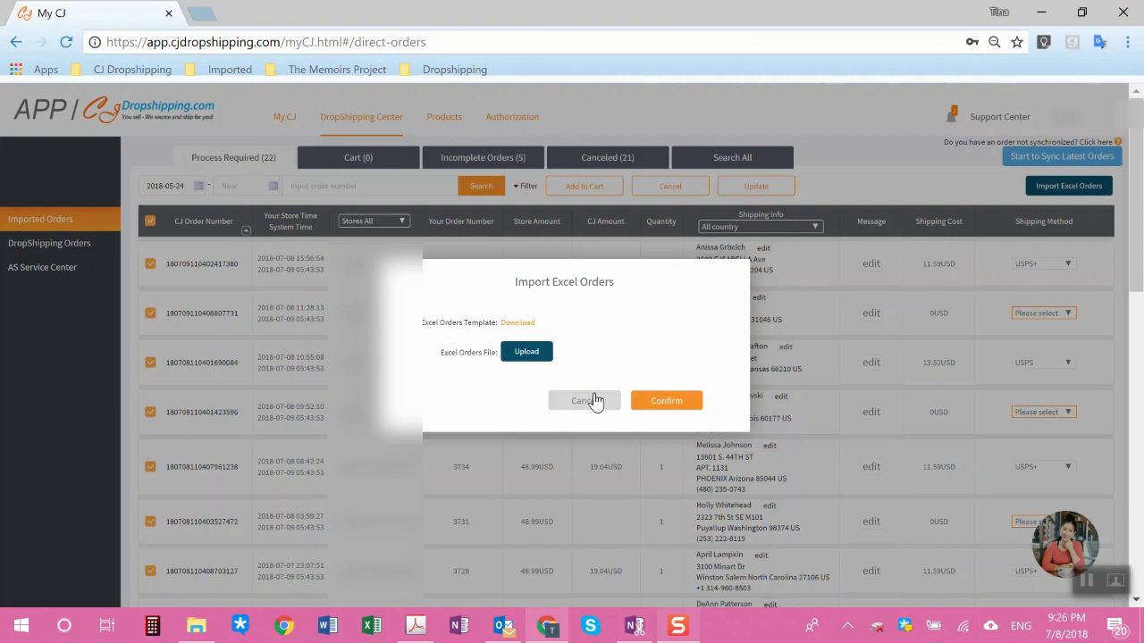
# Cancel the Import Excel Orders dialog and deselect all 22 Process Required orders.
pyautogui.click(596, 402)
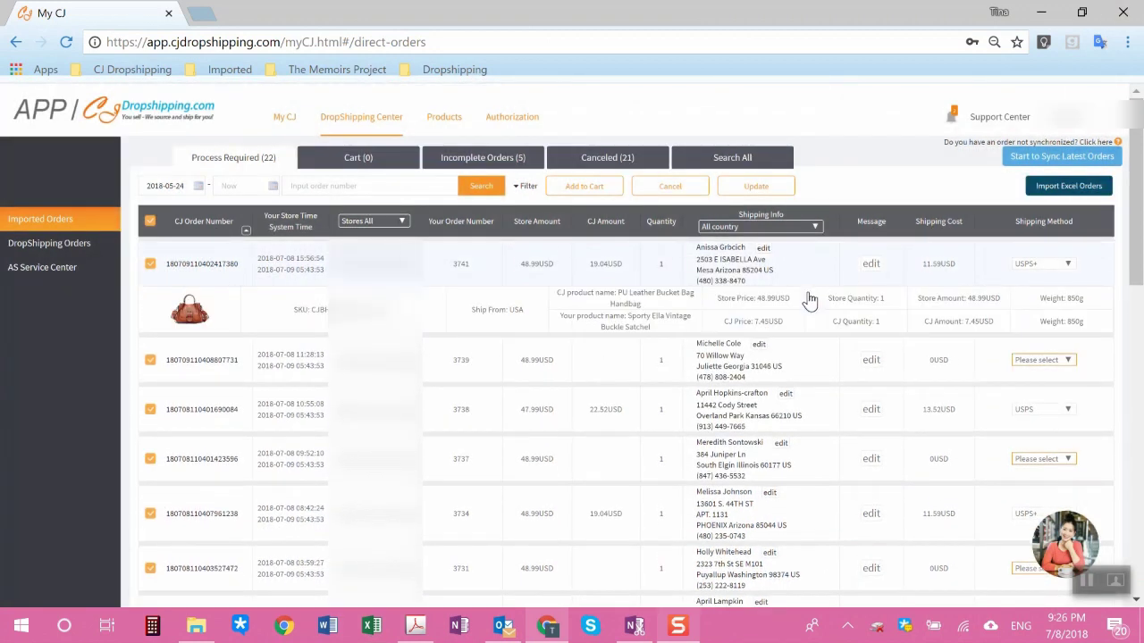
pyautogui.scroll(-4, 751, 545)
pyautogui.scroll(4, 724, 501)
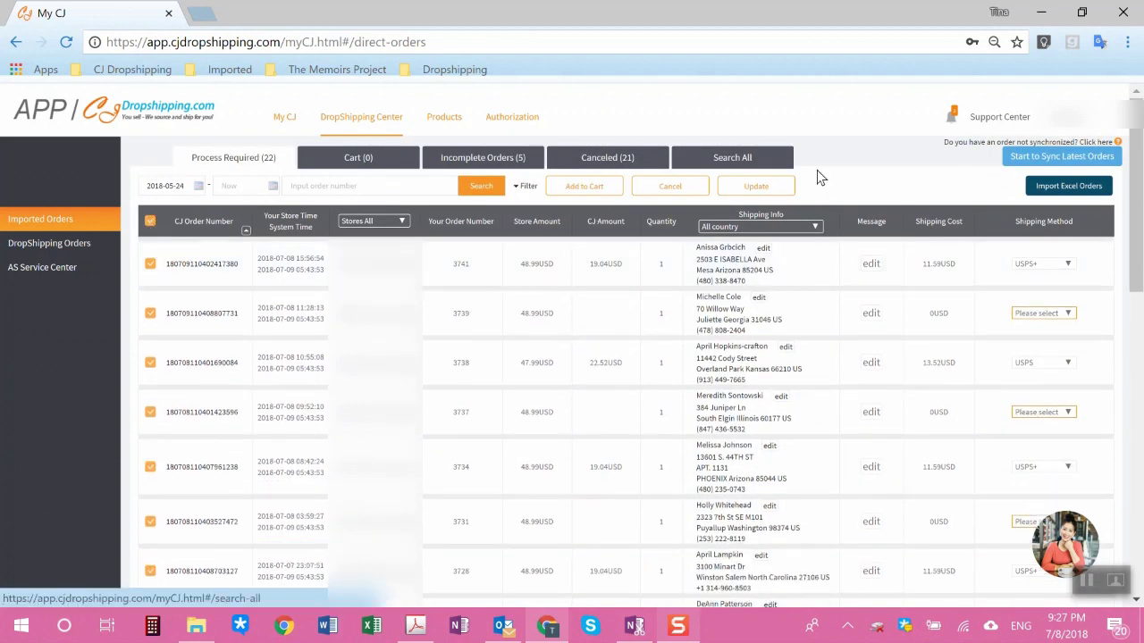
pyautogui.click(150, 220)
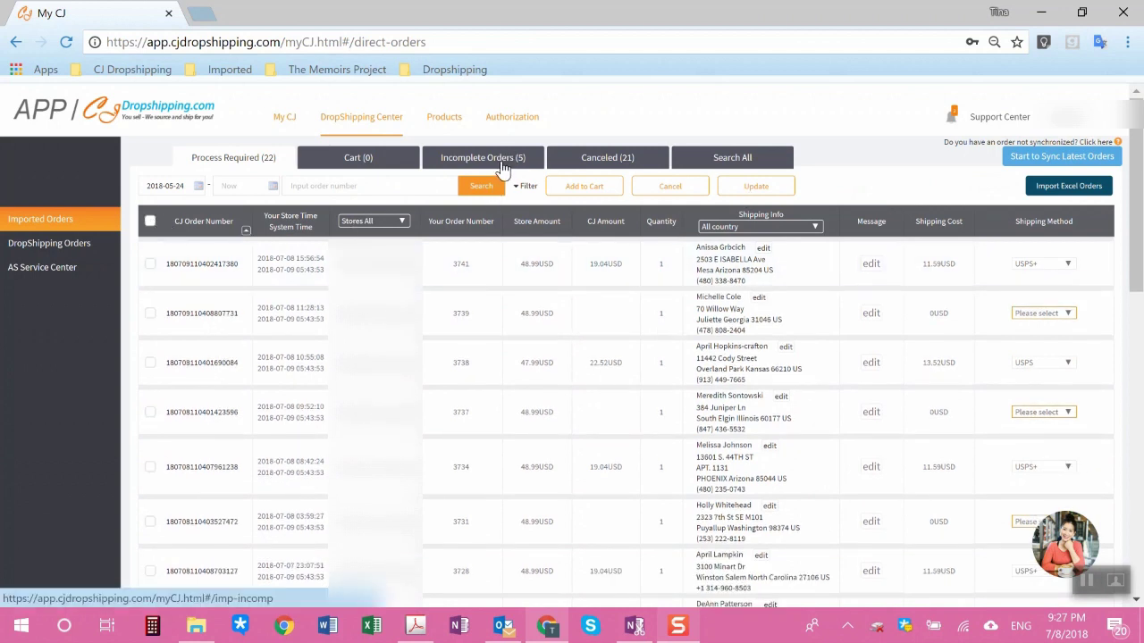
pyautogui.click(502, 158)
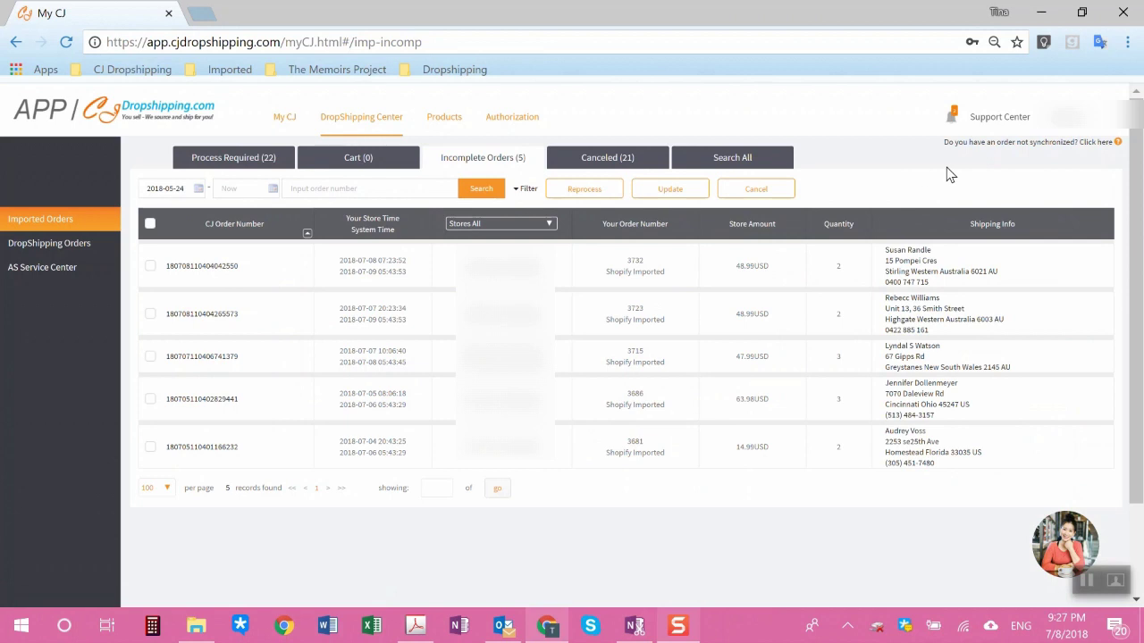
pyautogui.click(330, 267)
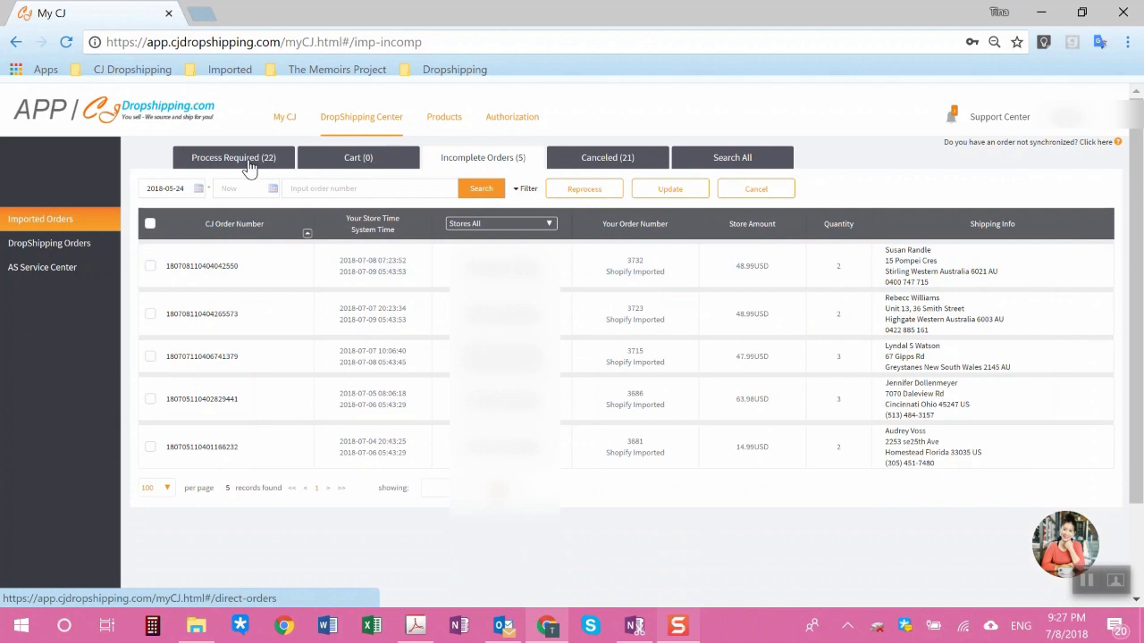
pyautogui.moveTo(382, 281)
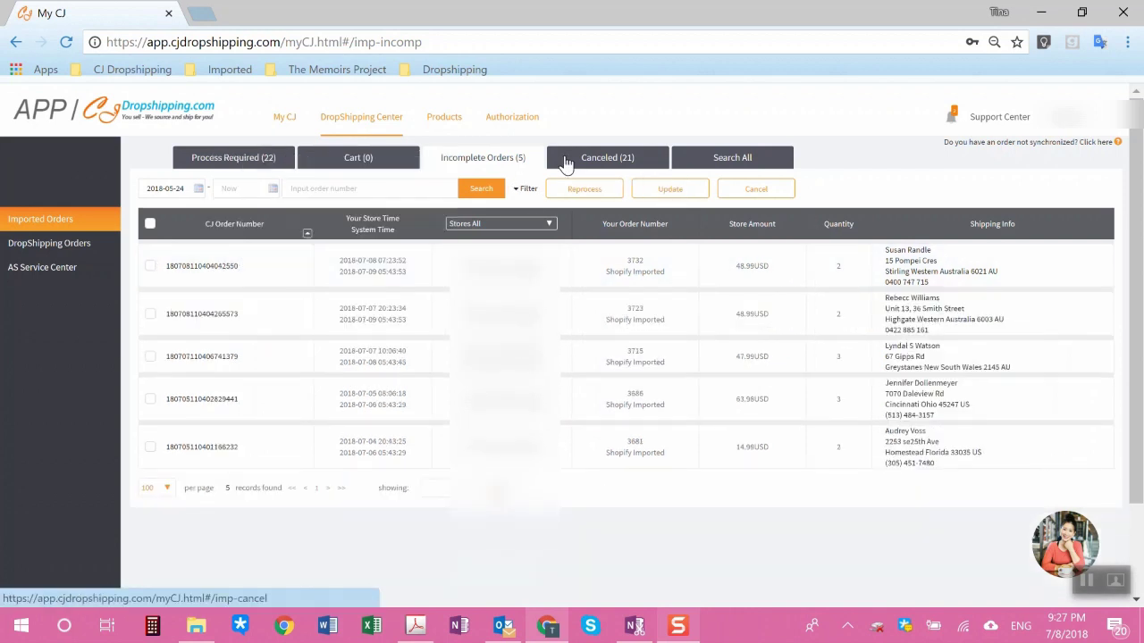
pyautogui.click(226, 163)
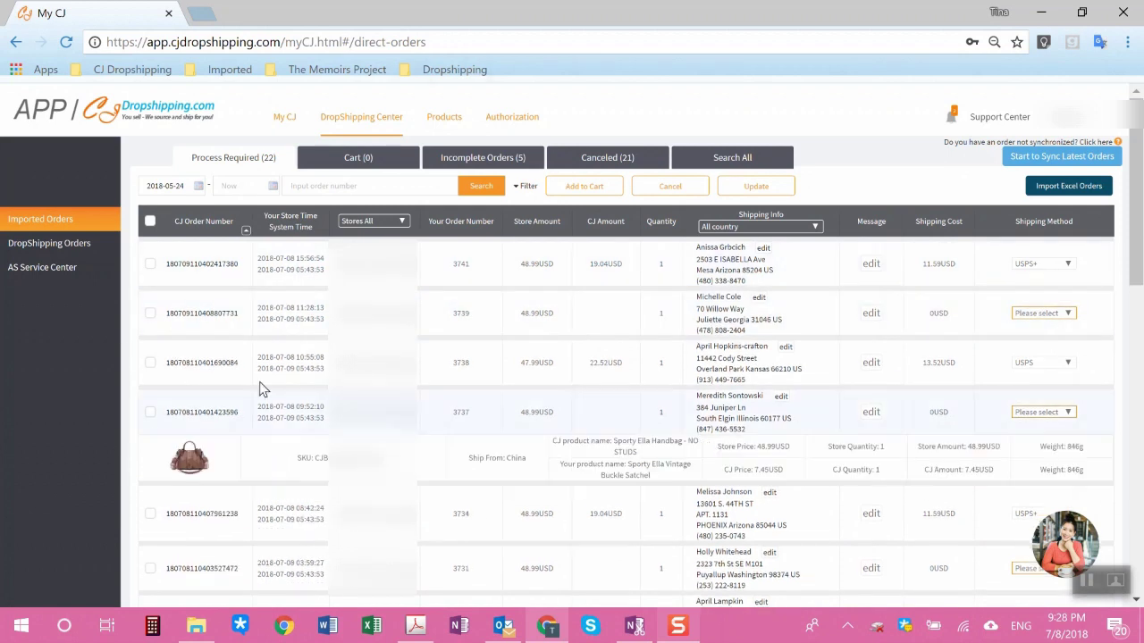
# Collapse order 3739's product details and go to DropShipping Orders in the sidebar.
pyautogui.moveTo(853, 308)
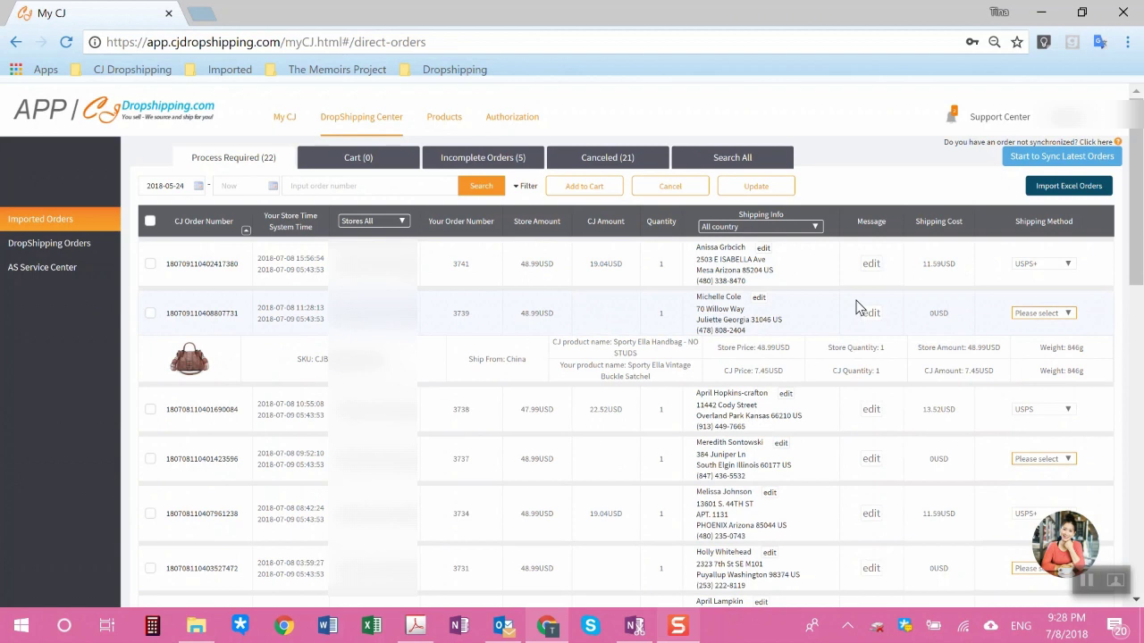
pyautogui.click(856, 307)
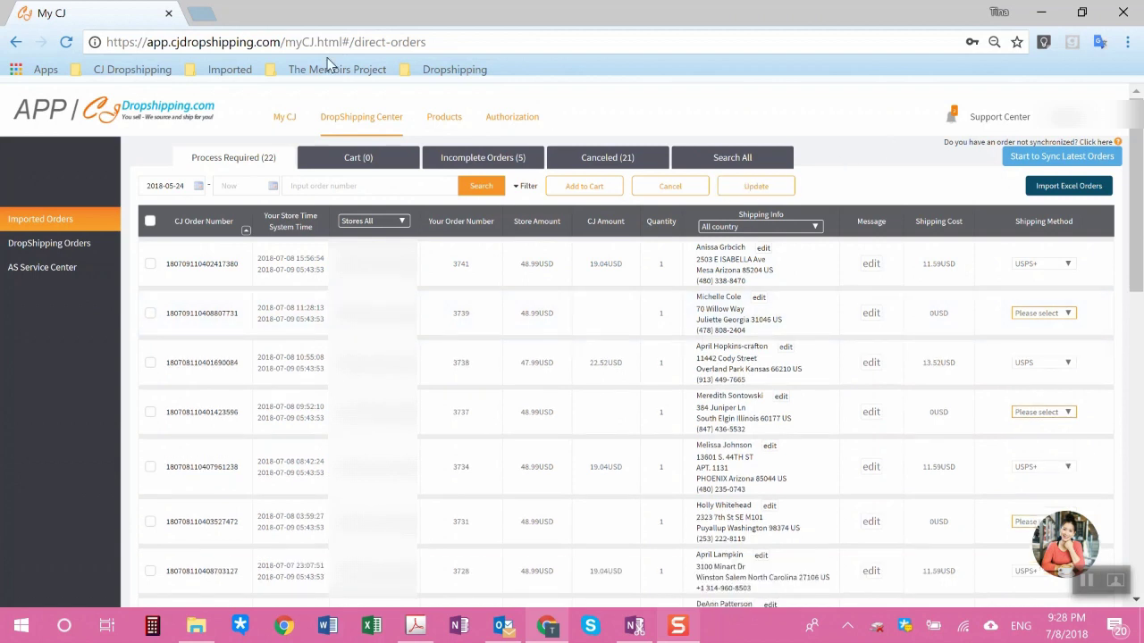
pyautogui.click(202, 361)
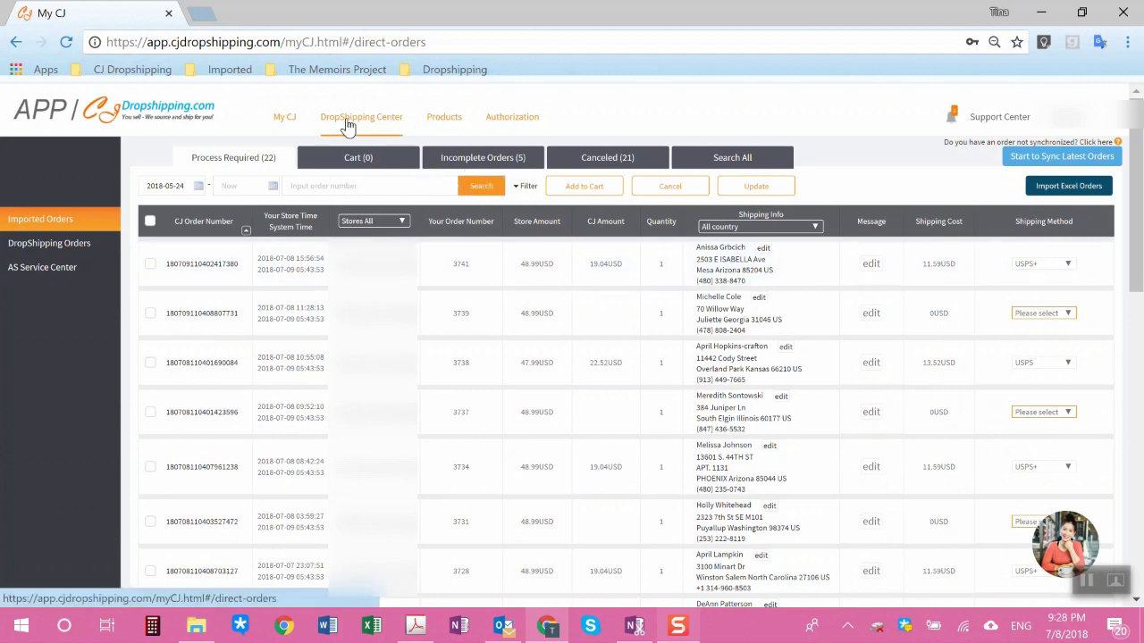
pyautogui.click(49, 243)
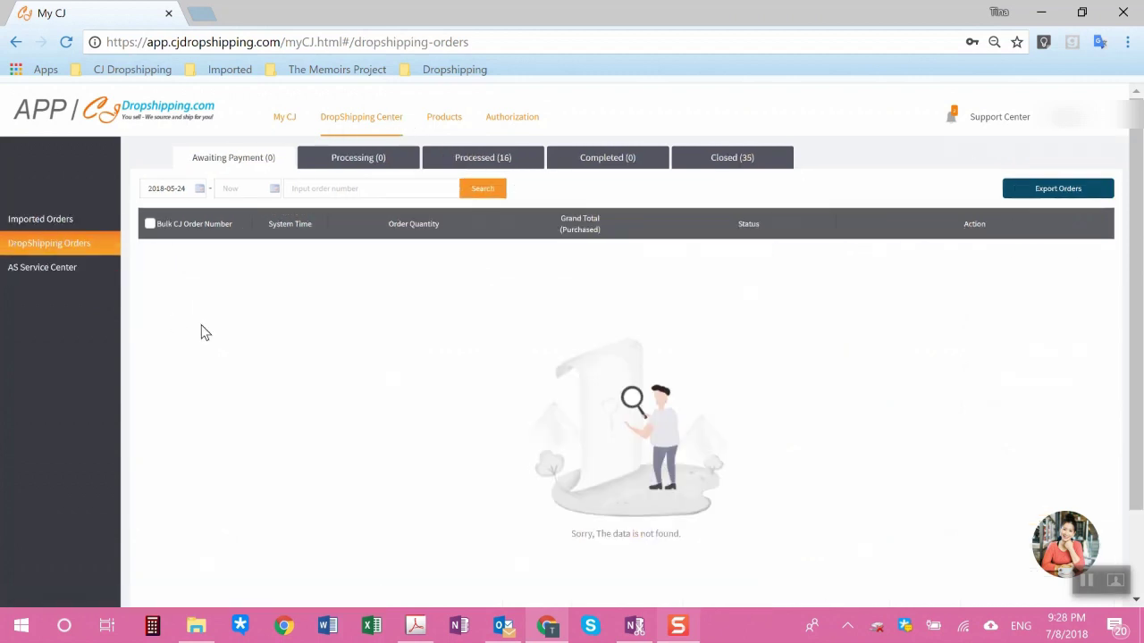
pyautogui.click(484, 158)
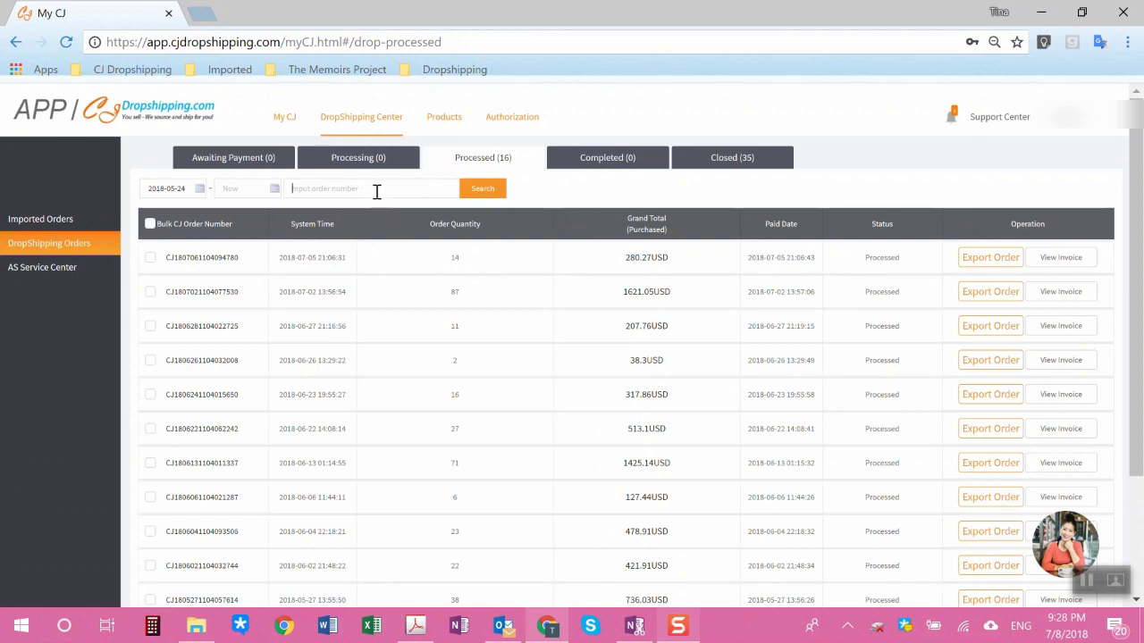
pyautogui.click(435, 192)
pyautogui.click(460, 261)
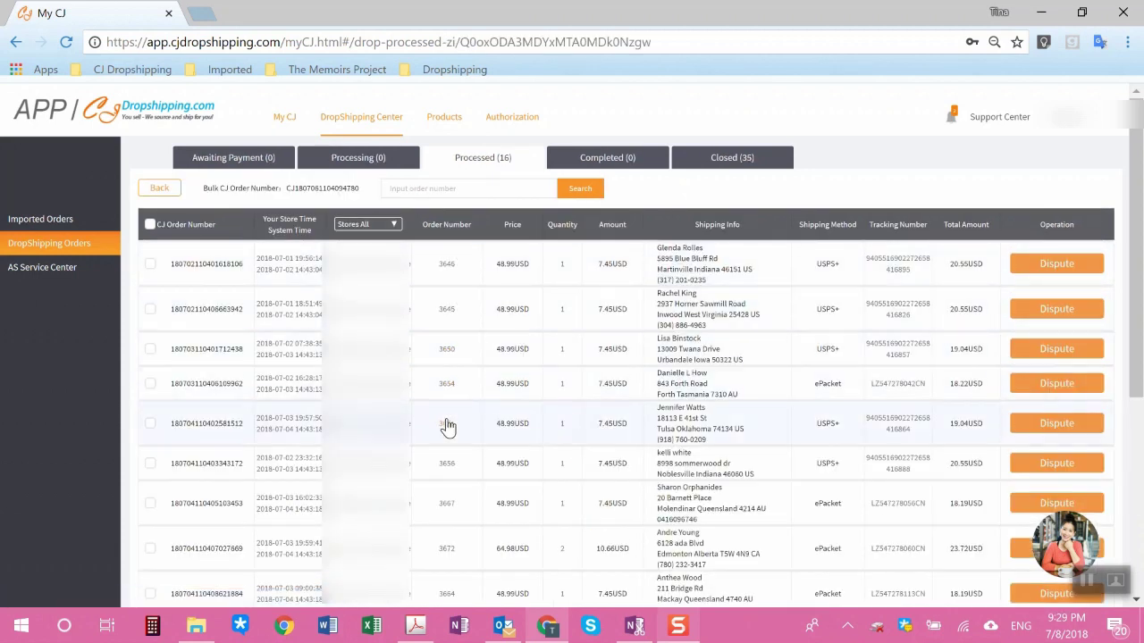
pyautogui.scroll(-1, 445, 443)
pyautogui.scroll(1, 447, 444)
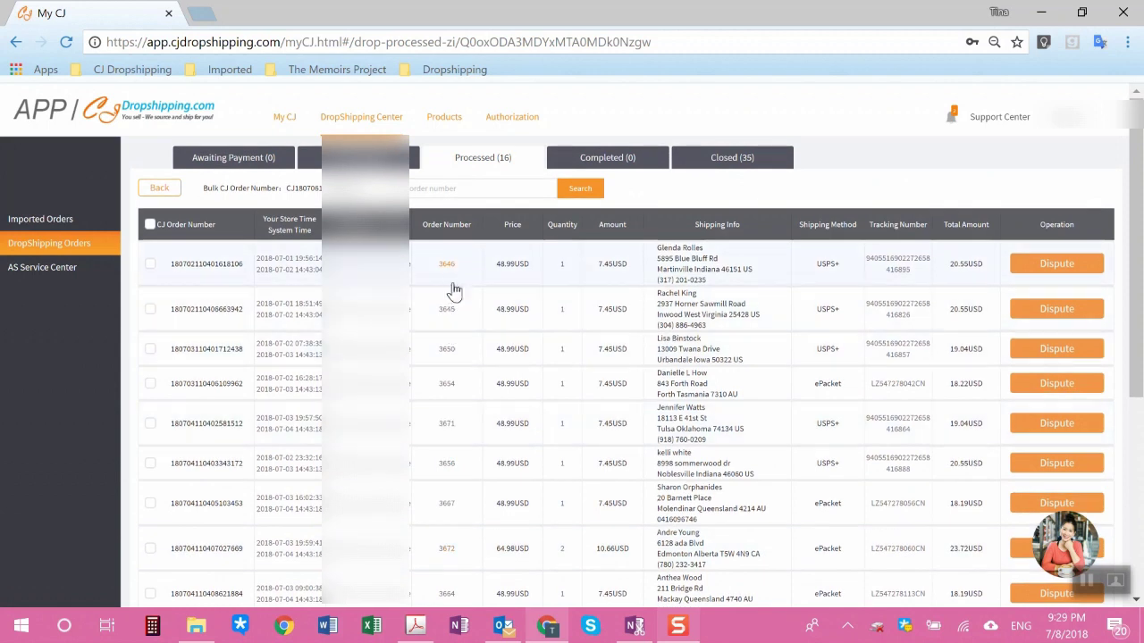
# Open a dispute for order 3646 and review the dispute type and expected operation options unchosen.
pyautogui.click(1052, 264)
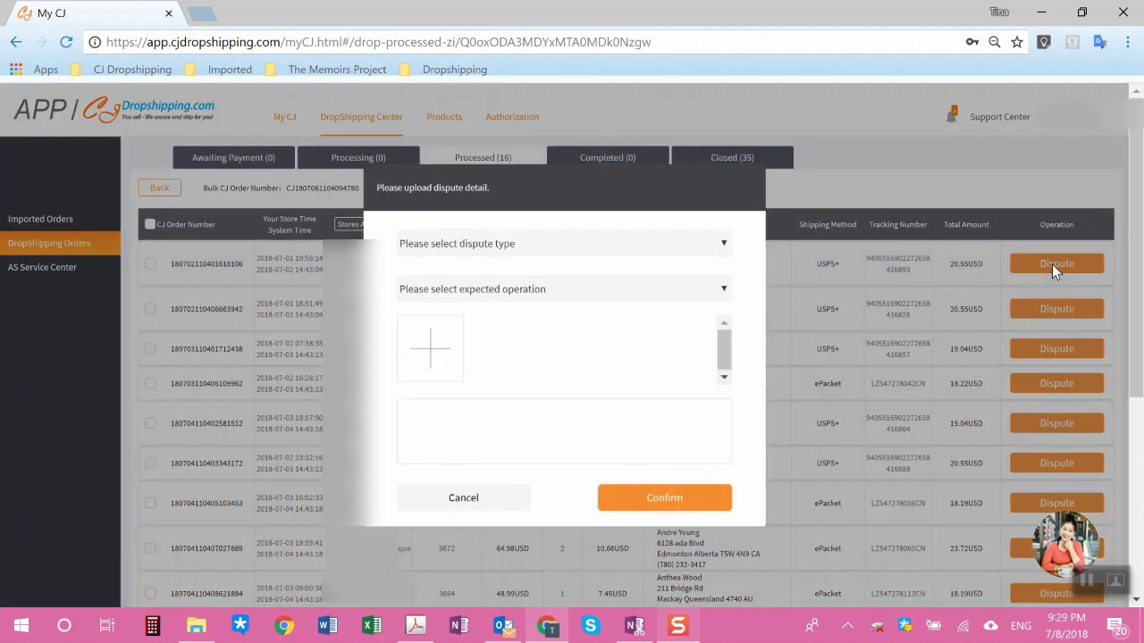
pyautogui.click(556, 250)
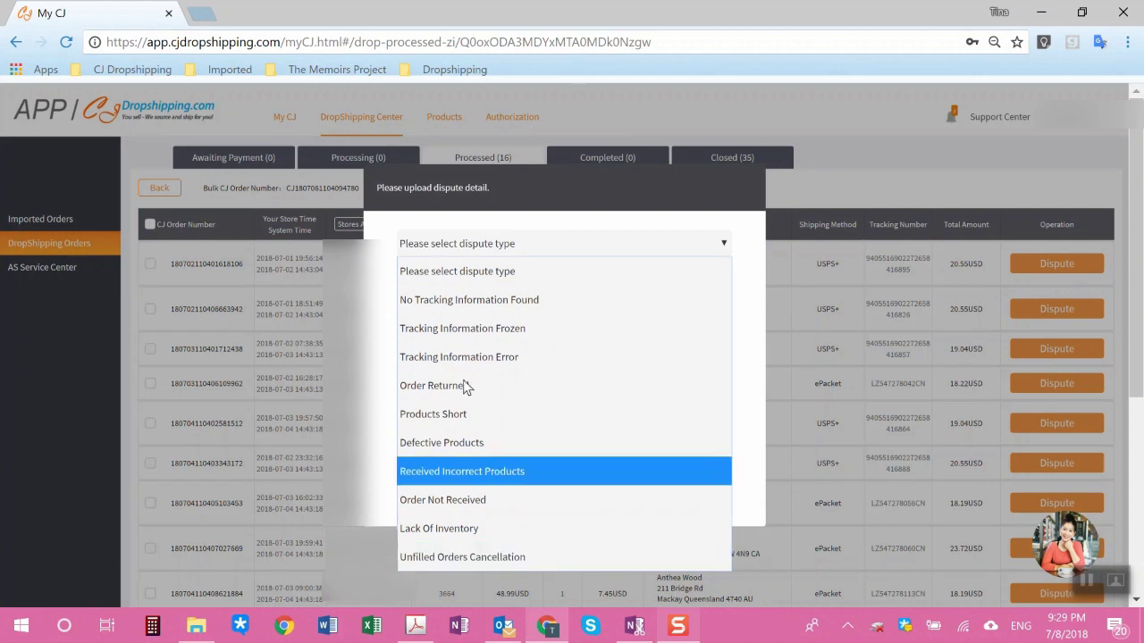
pyautogui.click(600, 262)
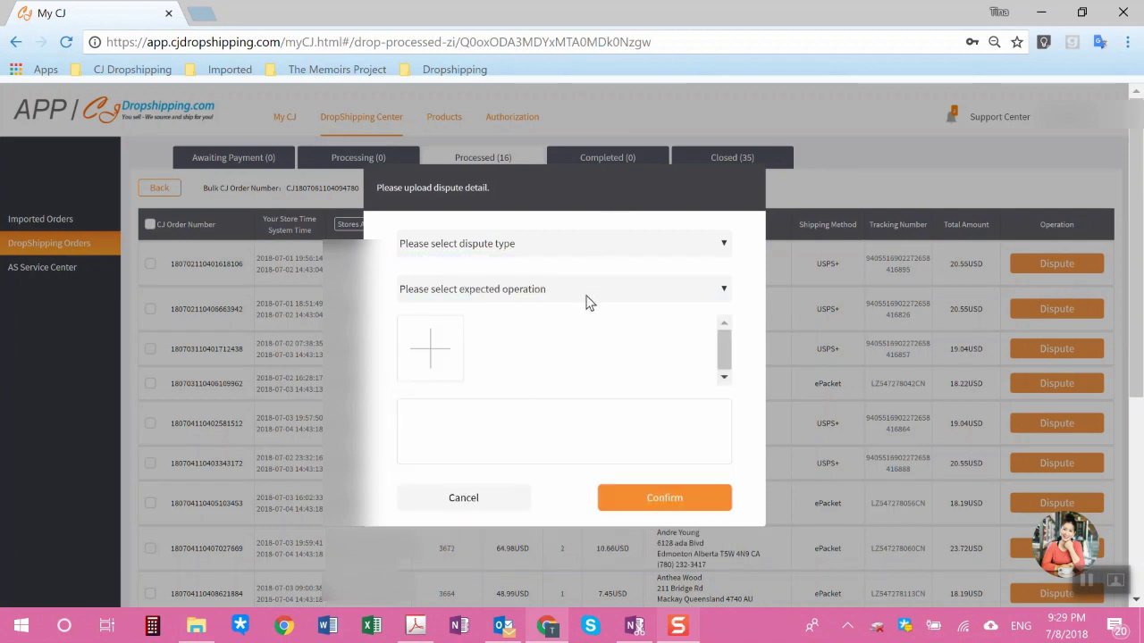
pyautogui.click(589, 300)
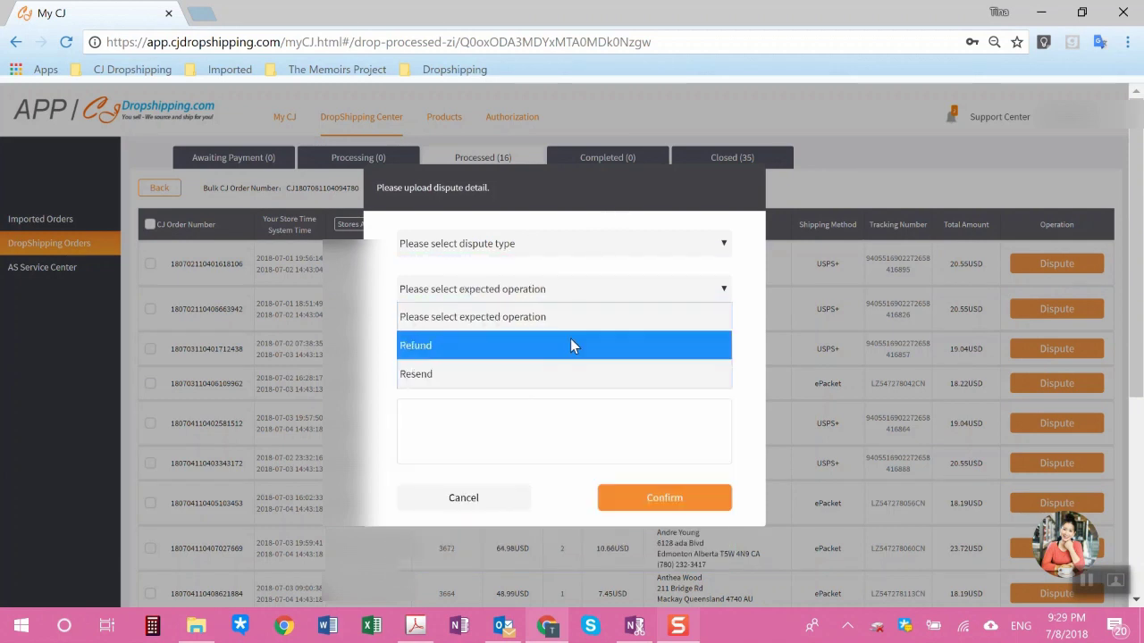
pyautogui.click(544, 416)
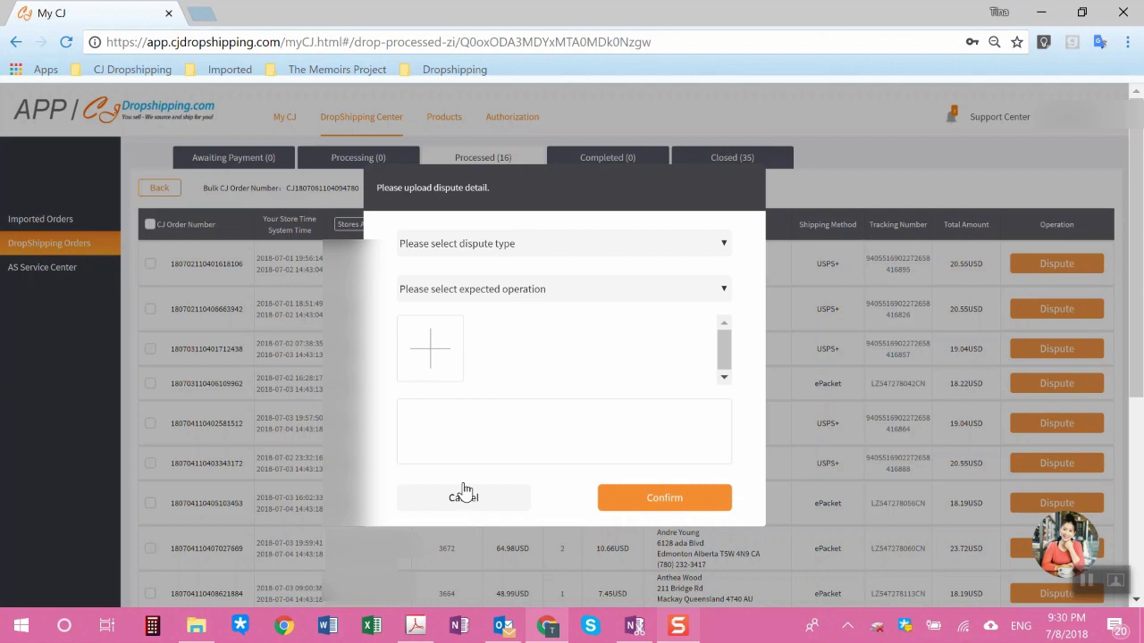
# Cancel the dispute form for the processed order without submitting it.
pyautogui.click(454, 513)
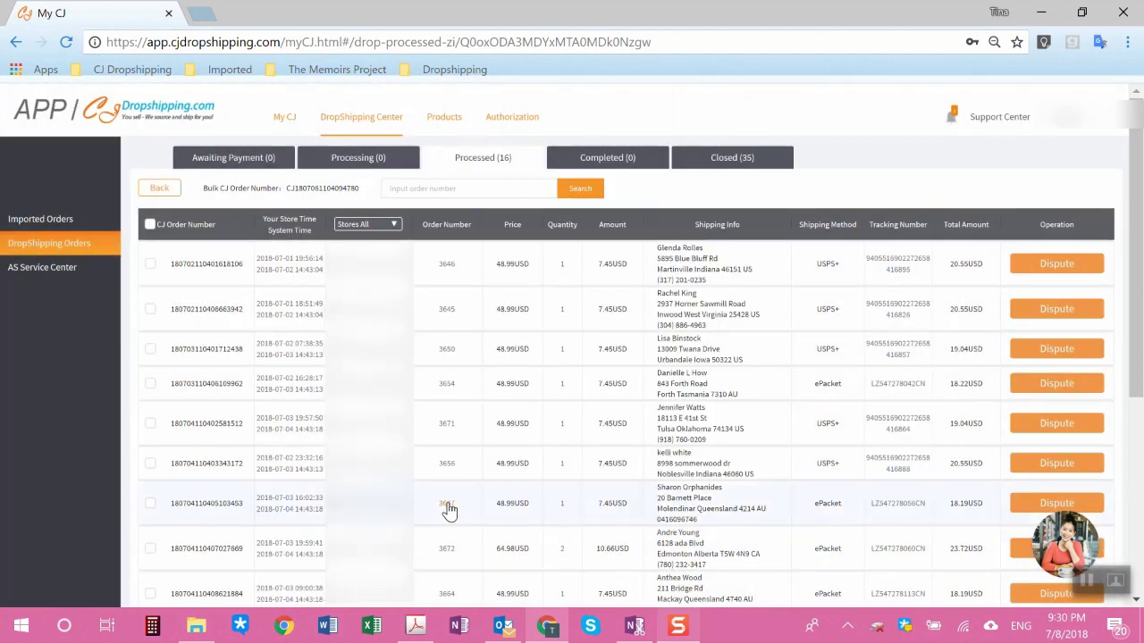